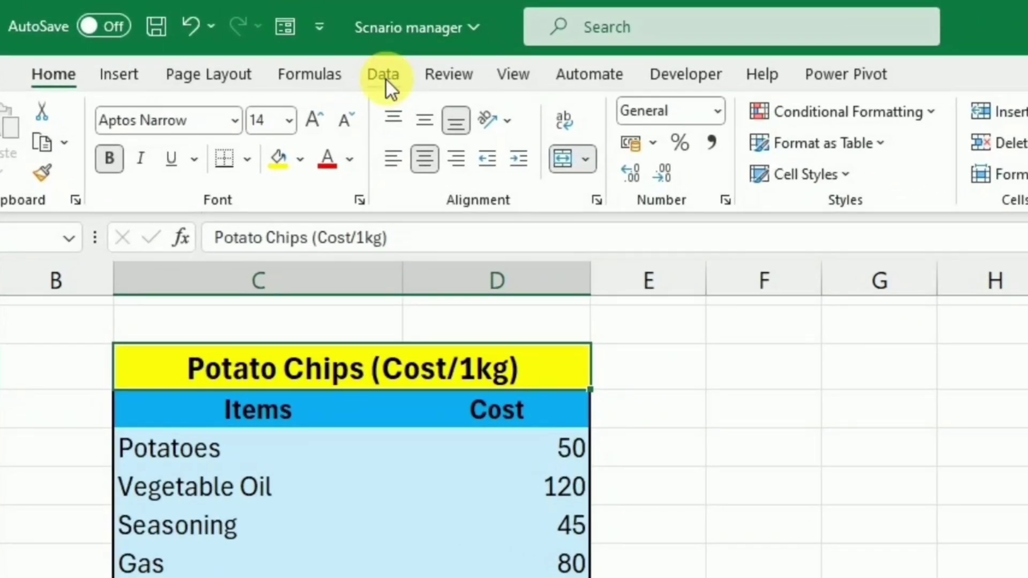
From What-If Analysis, add a scenario named lowcost with changing cells $D$6:$D$9.
{"action": "left_click", "coordinate": [386, 81]}
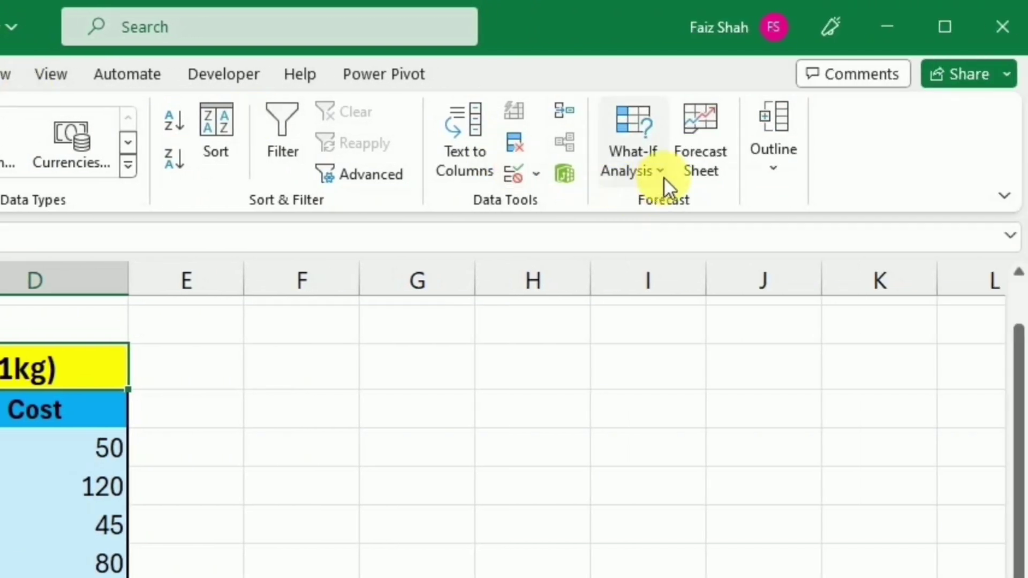
{"action": "left_click", "coordinate": [664, 174]}
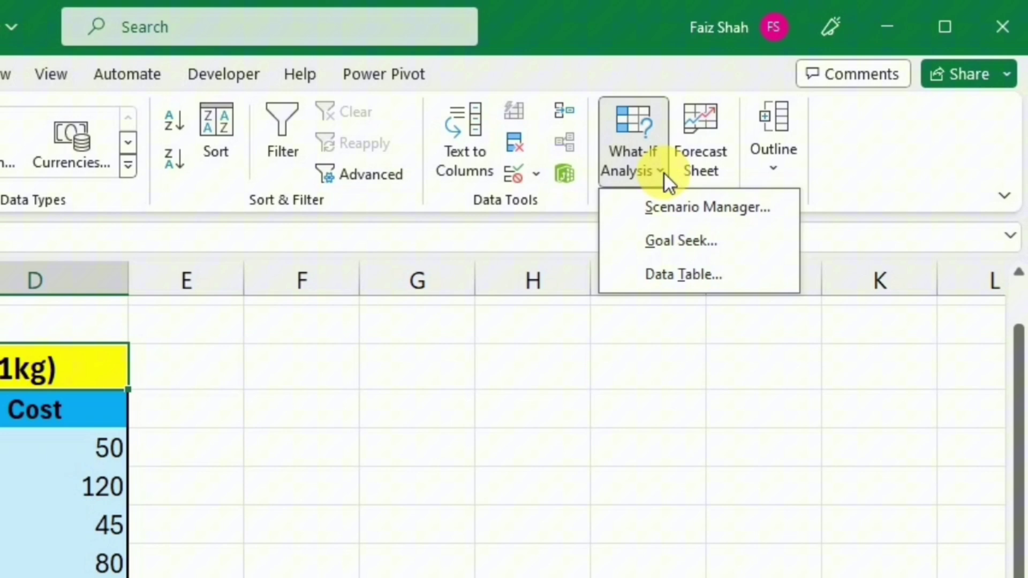
{"action": "left_click", "coordinate": [654, 207]}
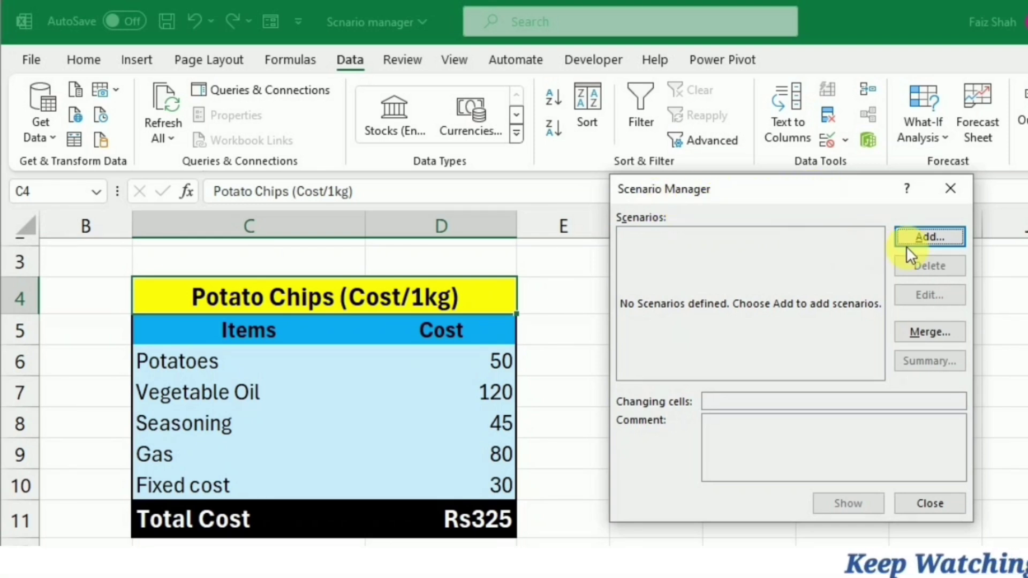
{"action": "left_click", "coordinate": [928, 236]}
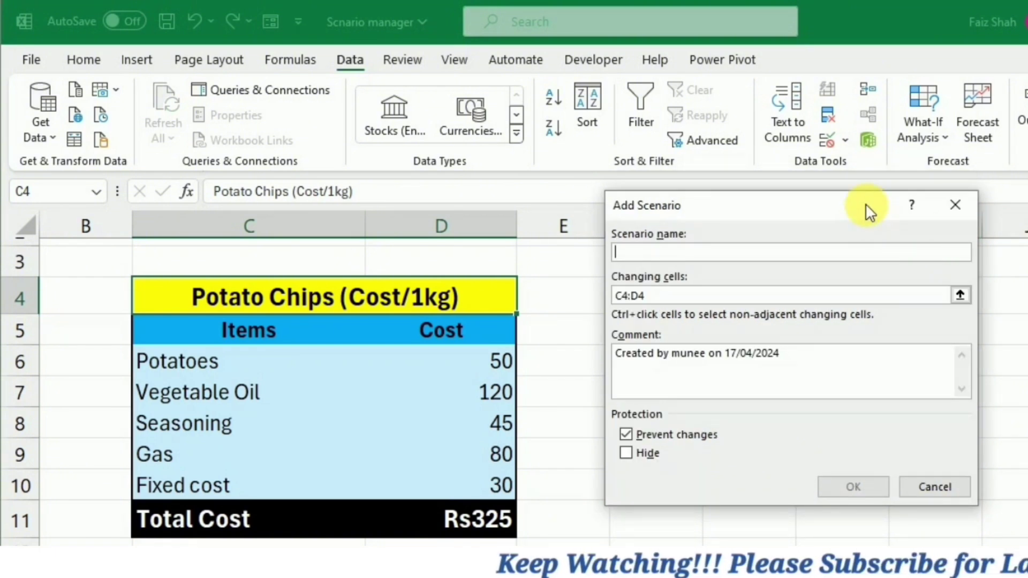
{"action": "left_click_drag", "start_coordinate": [865, 204], "coordinate": [804, 222]}
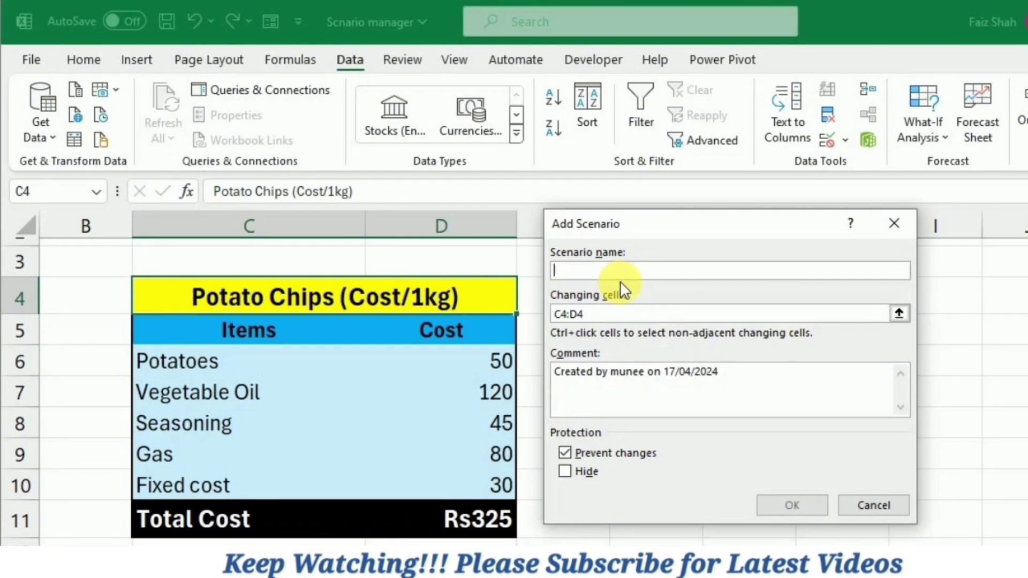
{"action": "type", "text": "lowcost"}
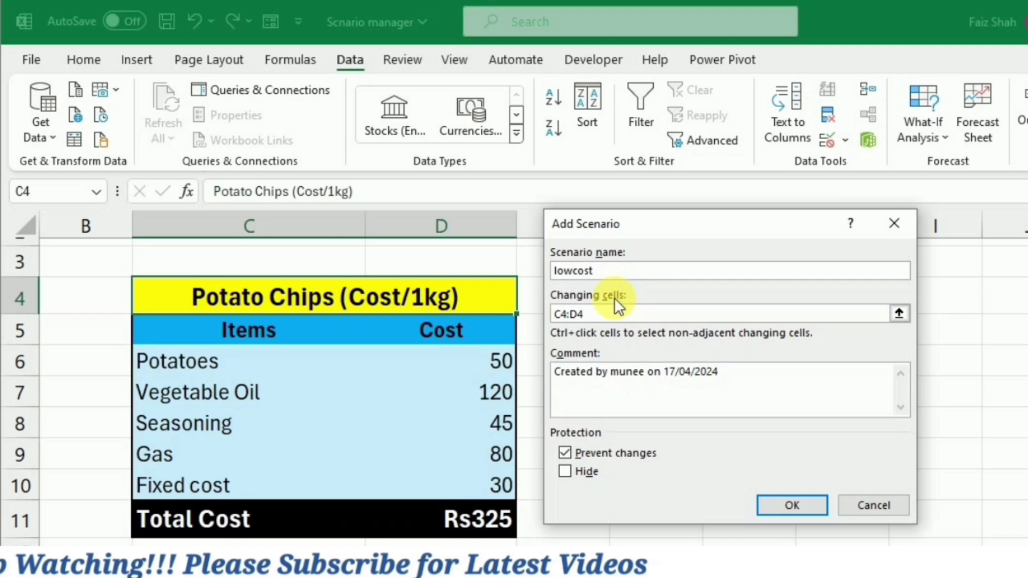
{"action": "left_click", "coordinate": [583, 316]}
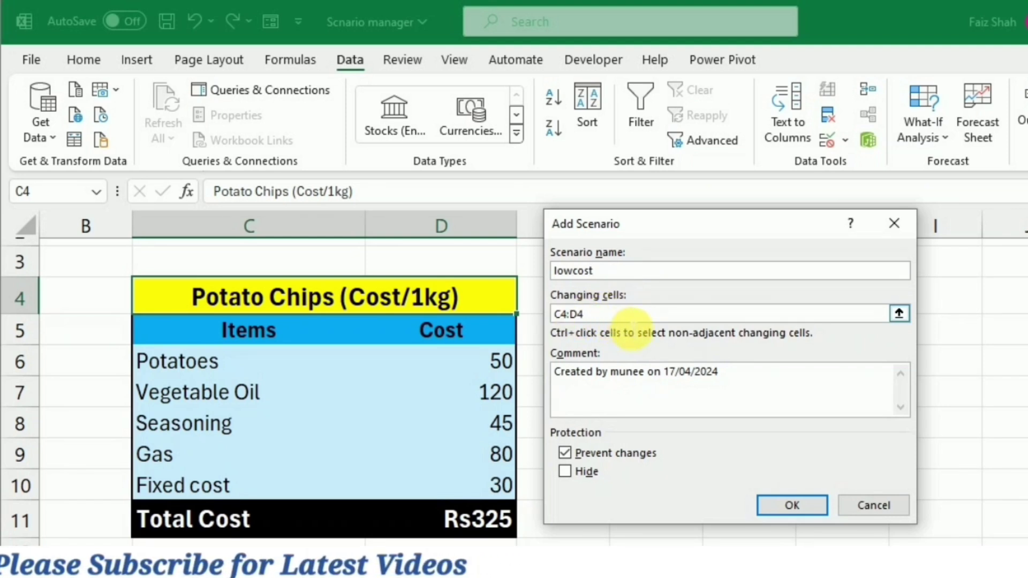
{"action": "key", "text": "BackSpace"}
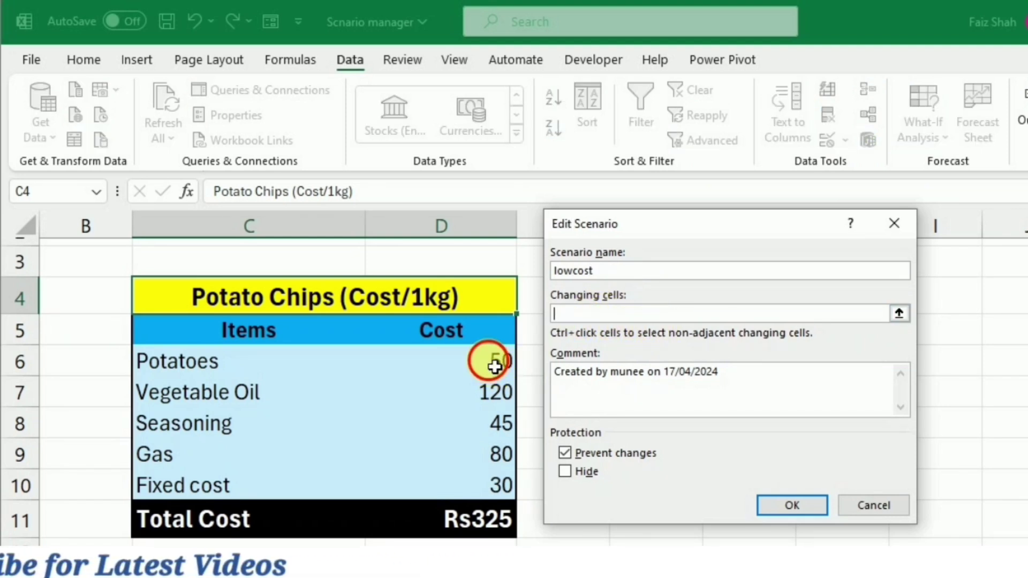
{"action": "left_click_drag", "start_coordinate": [498, 375], "coordinate": [493, 466]}
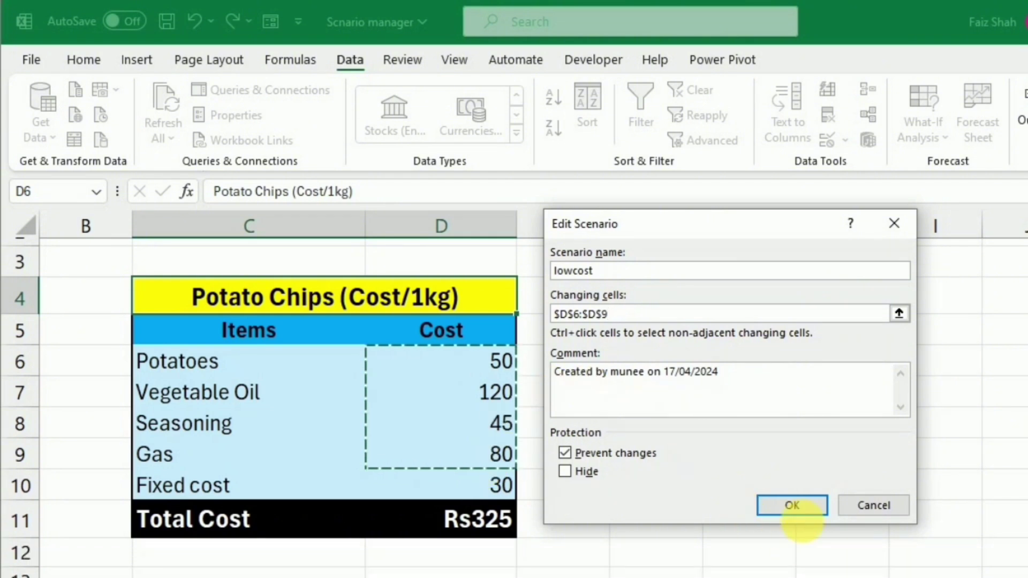
Enter lowcost values Potatoes 30 and Vegetable Oil 100.
{"action": "left_click", "coordinate": [800, 504]}
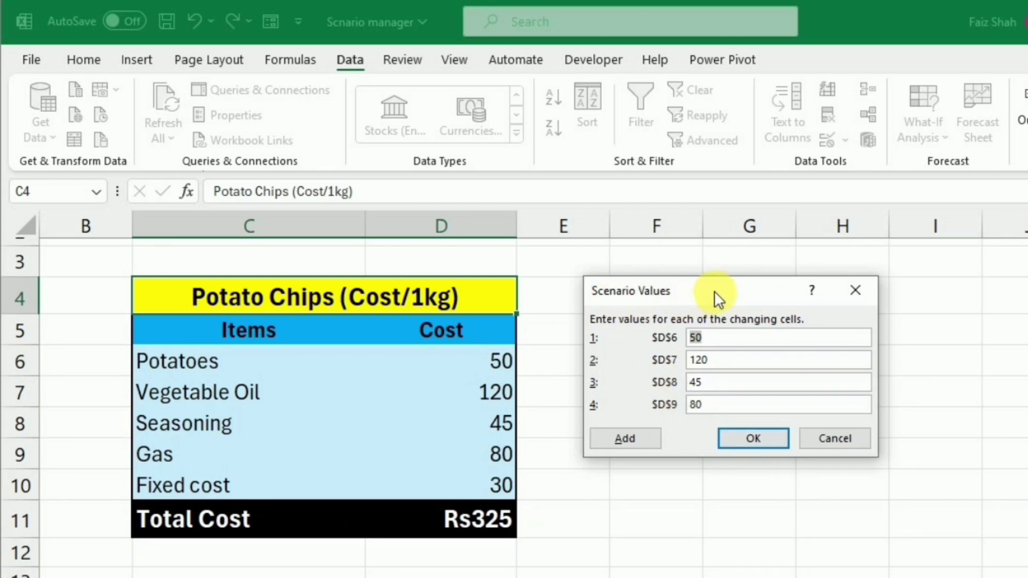
{"action": "left_click_drag", "start_coordinate": [705, 291], "coordinate": [655, 294]}
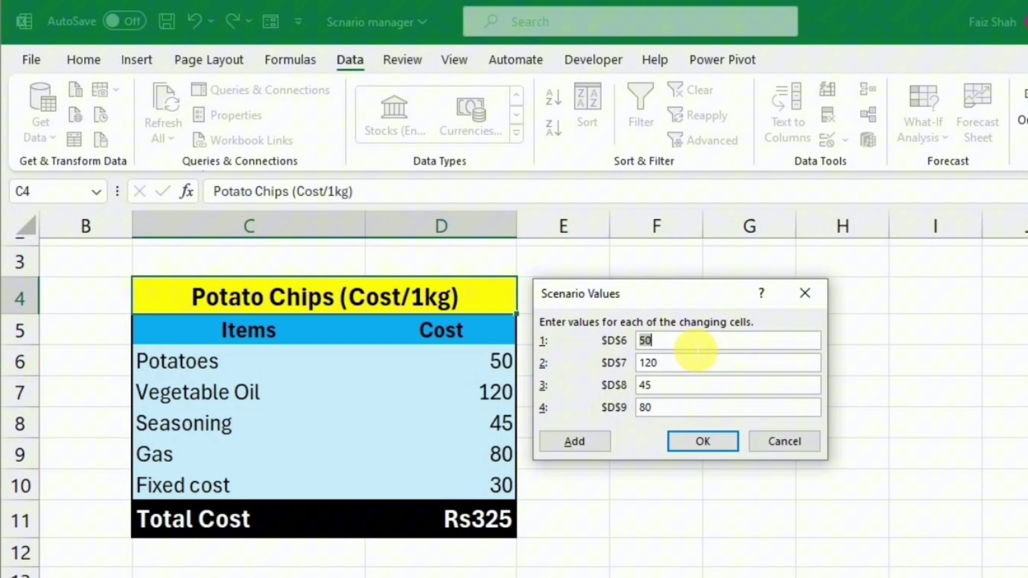
{"action": "key", "text": "BackSpace"}
{"action": "type", "text": "30"}
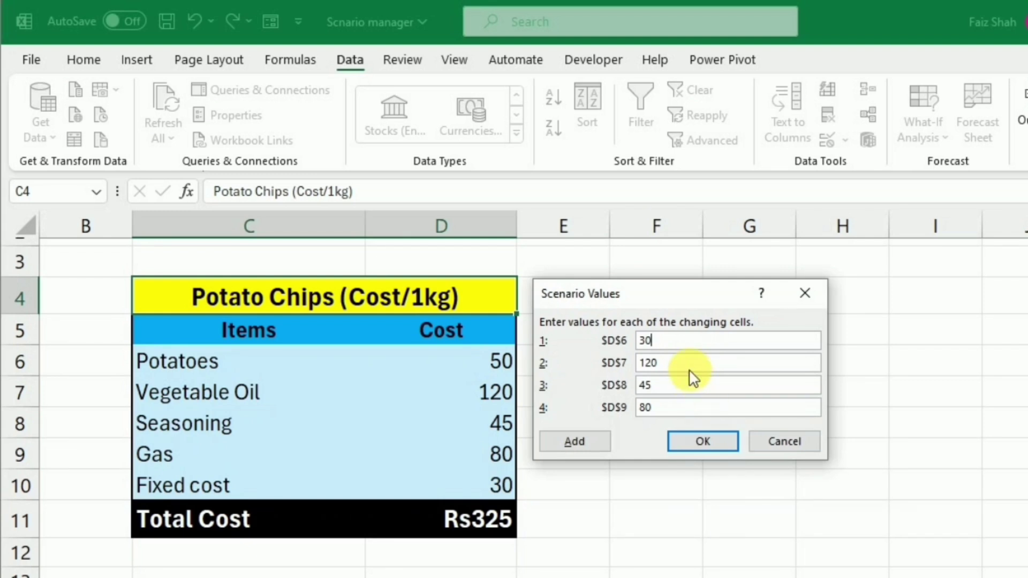
{"action": "left_click", "coordinate": [695, 373]}
{"action": "key", "text": "BackSpace"}
{"action": "key", "text": "BackSpace"}
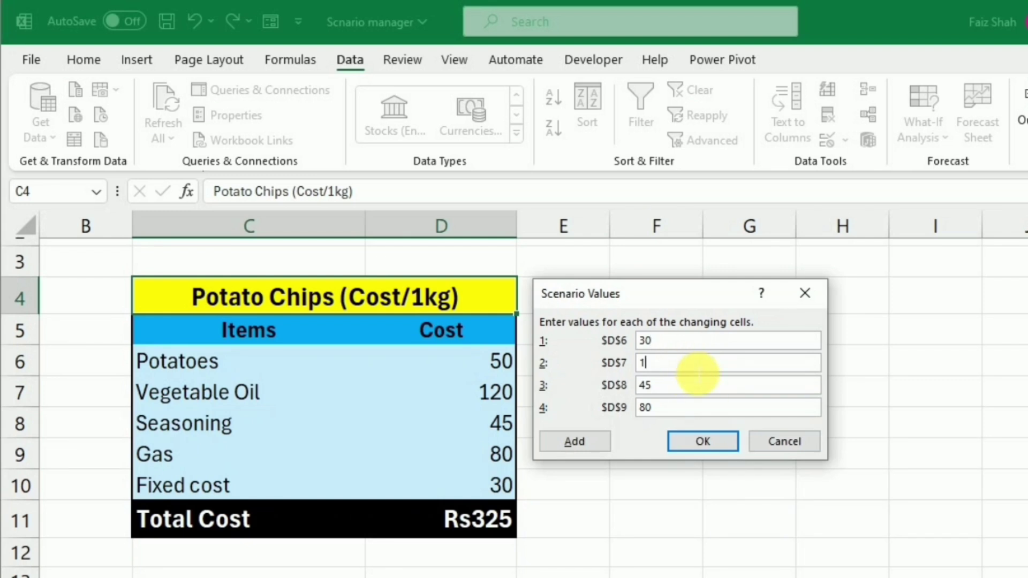
{"action": "type", "text": "00"}
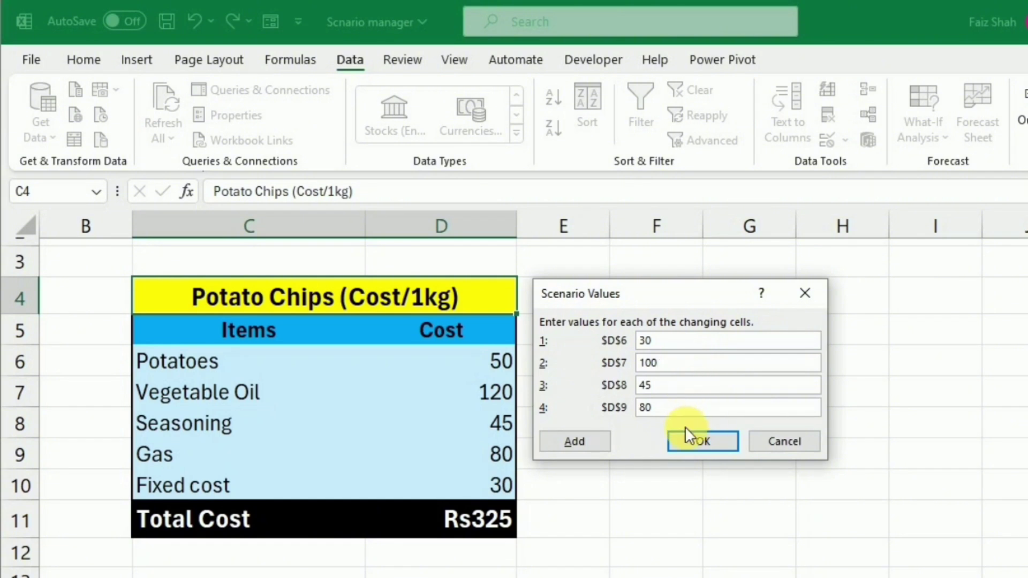
Set Seasoning to 40 and Gas to 70, then save the lowcost scenario.
{"action": "left_click", "coordinate": [689, 387]}
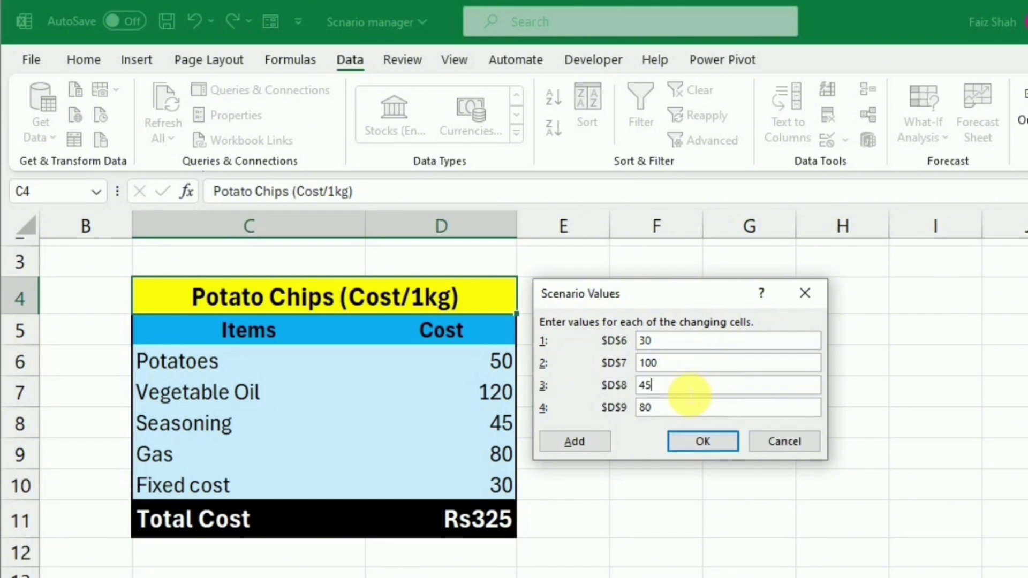
{"action": "key", "text": "BackSpace"}
{"action": "type", "text": "0"}
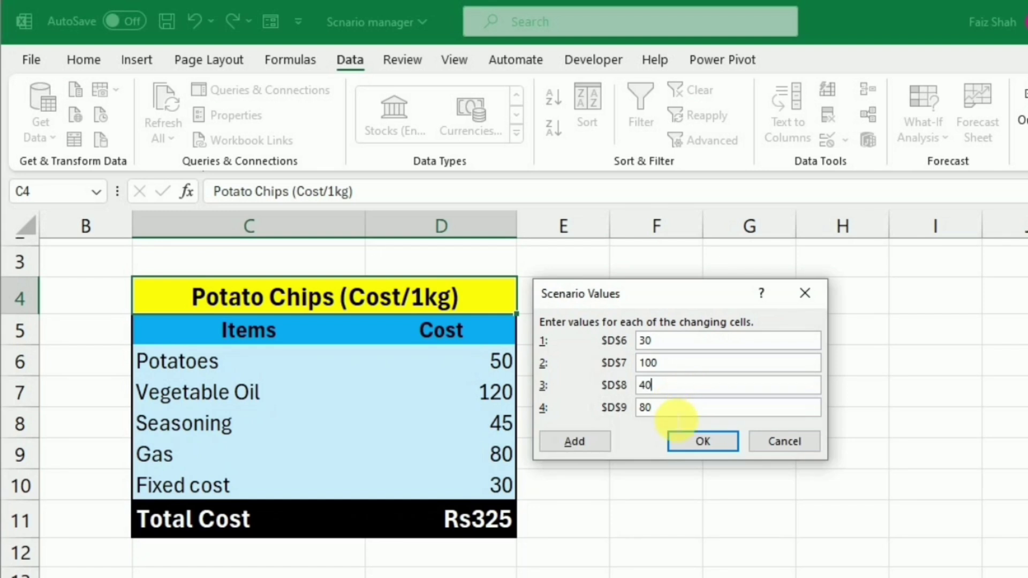
{"action": "left_click", "coordinate": [674, 411]}
{"action": "key", "text": "BackSpace"}
{"action": "key", "text": "BackSpace"}
{"action": "type", "text": "70"}
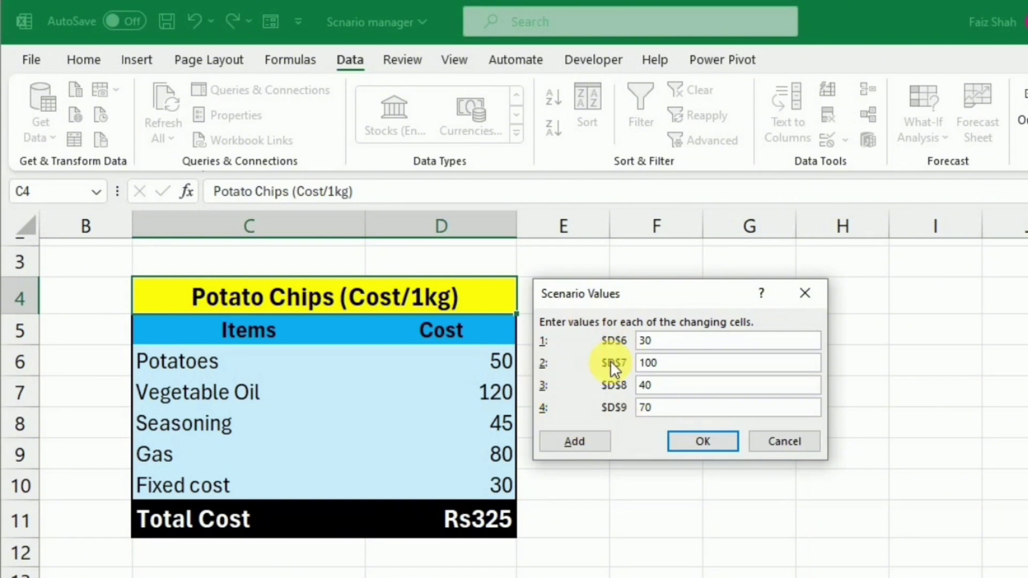
{"action": "left_click", "coordinate": [710, 440]}
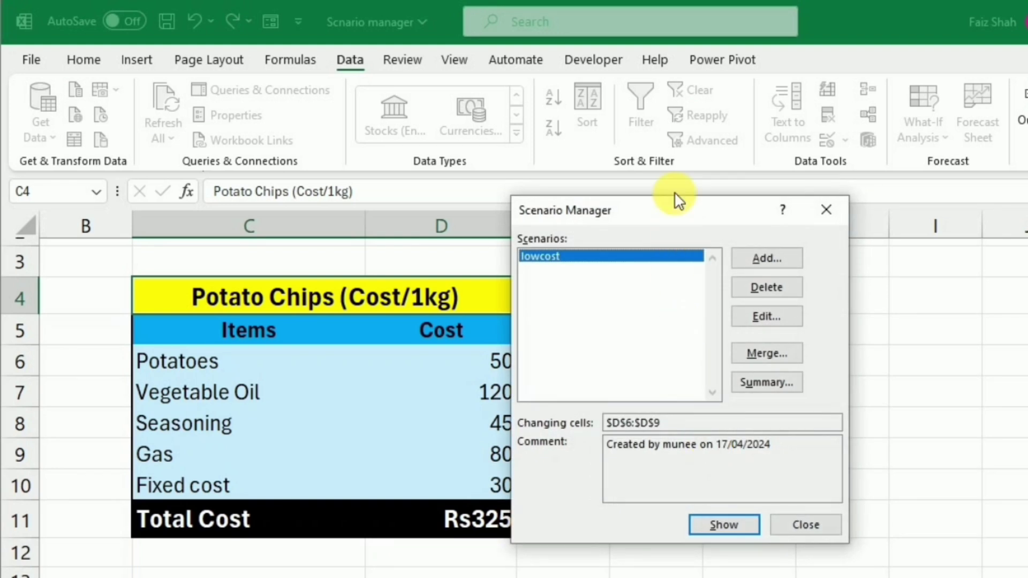
Add a scenario named Highcost, keeping changing cells D6:D9.
{"action": "left_click_drag", "start_coordinate": [673, 207], "coordinate": [696, 210]}
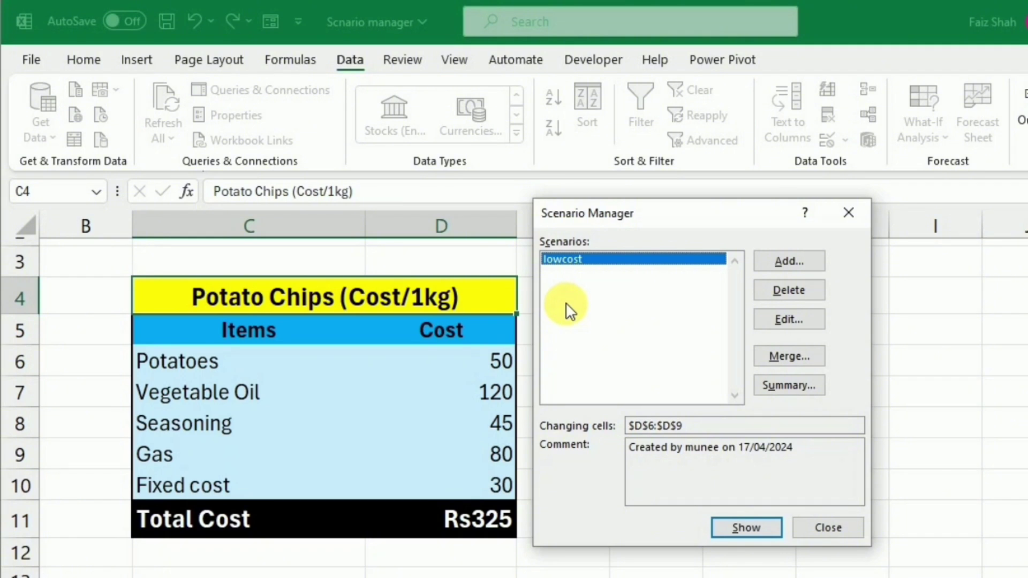
{"action": "left_click", "coordinate": [787, 266]}
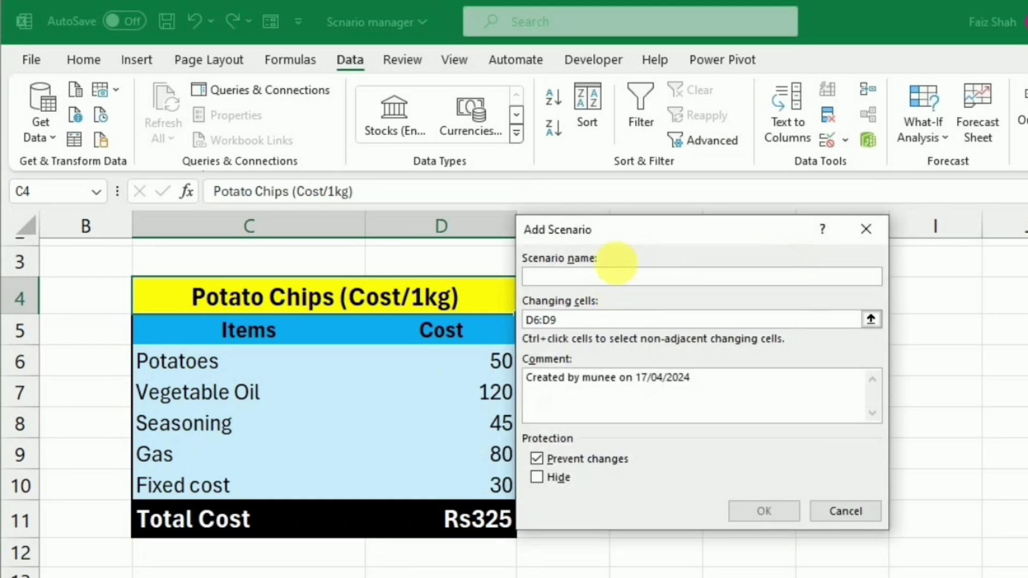
{"action": "left_click_drag", "start_coordinate": [632, 228], "coordinate": [647, 234]}
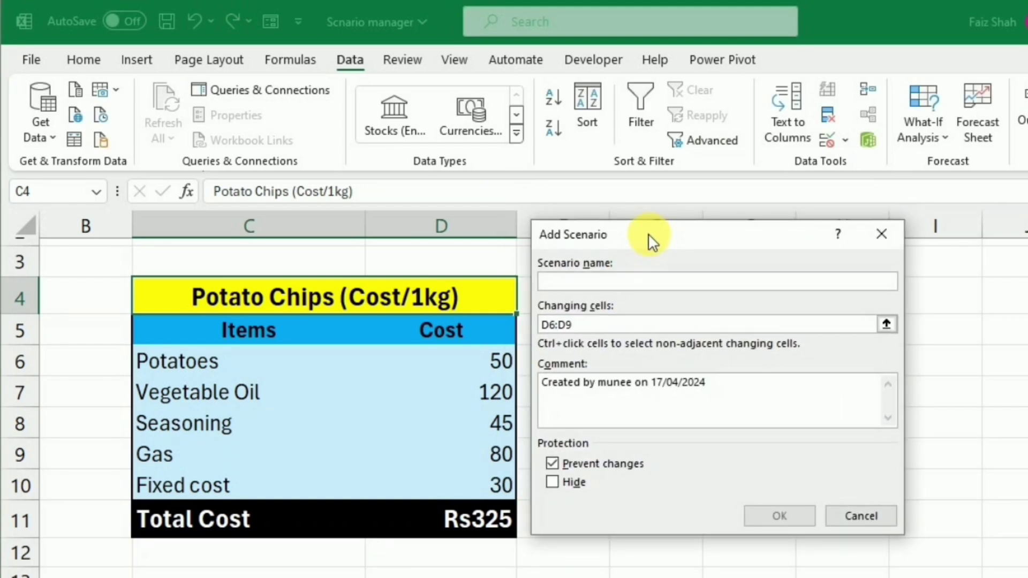
{"action": "type", "text": "Highcost"}
{"action": "left_click", "coordinate": [583, 327]}
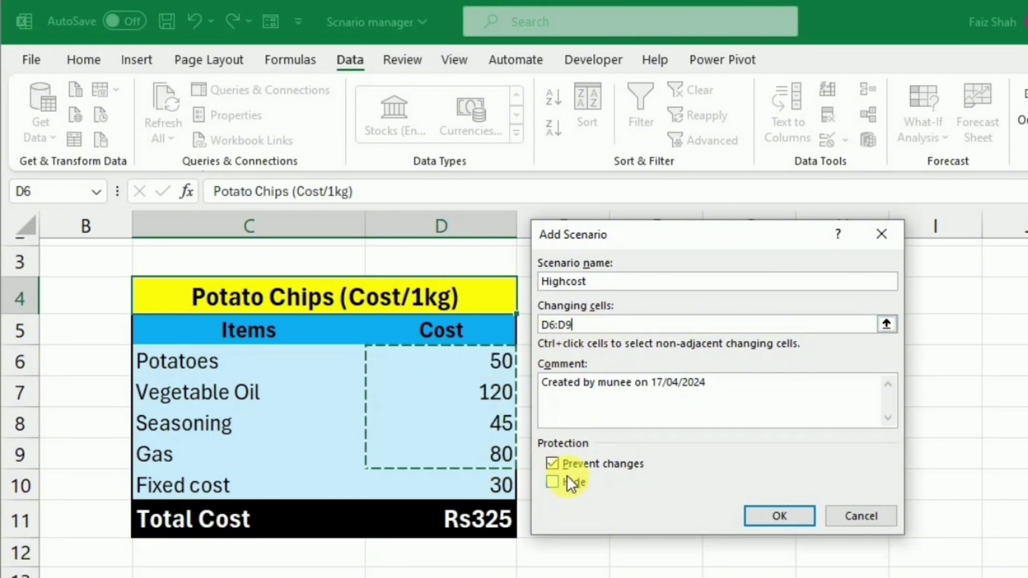
{"action": "left_click", "coordinate": [756, 514]}
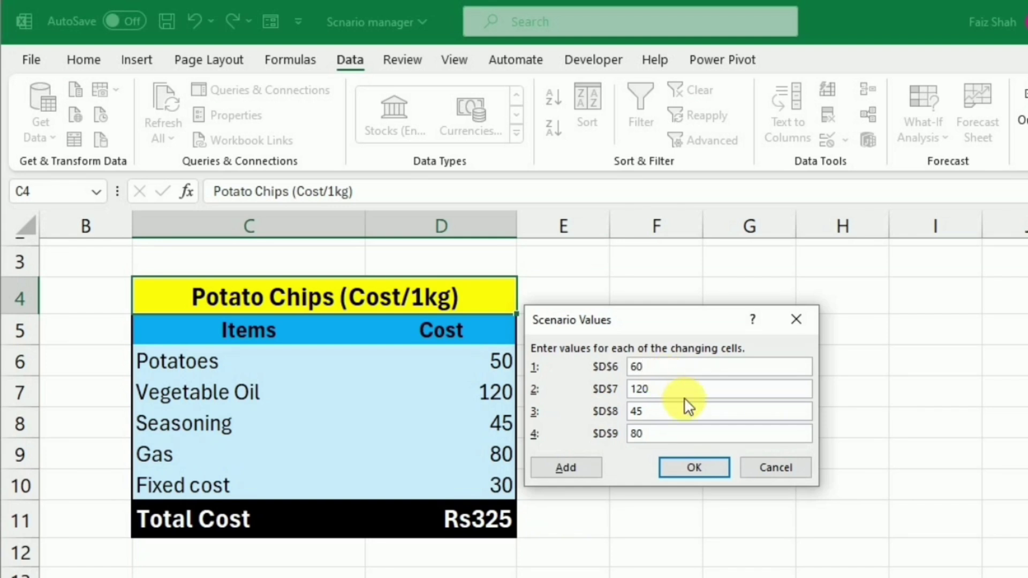
Save Highcost with Potatoes 60, Vegetable Oil 140, Seasoning 50 and Gas 90.
{"action": "left_click", "coordinate": [683, 397]}
{"action": "key", "text": "BackSpace"}
{"action": "key", "text": "BackSpace"}
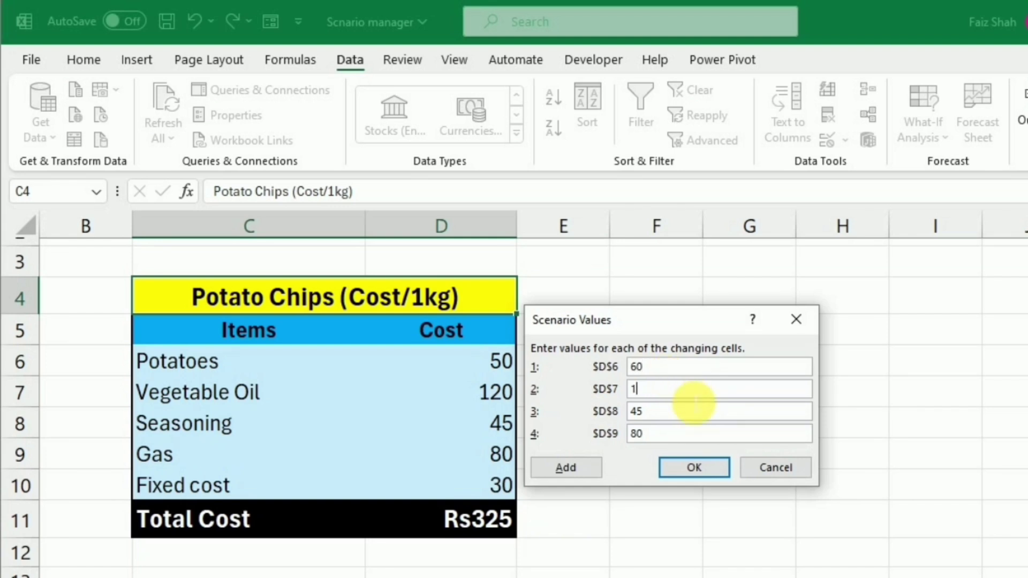
{"action": "type", "text": "40"}
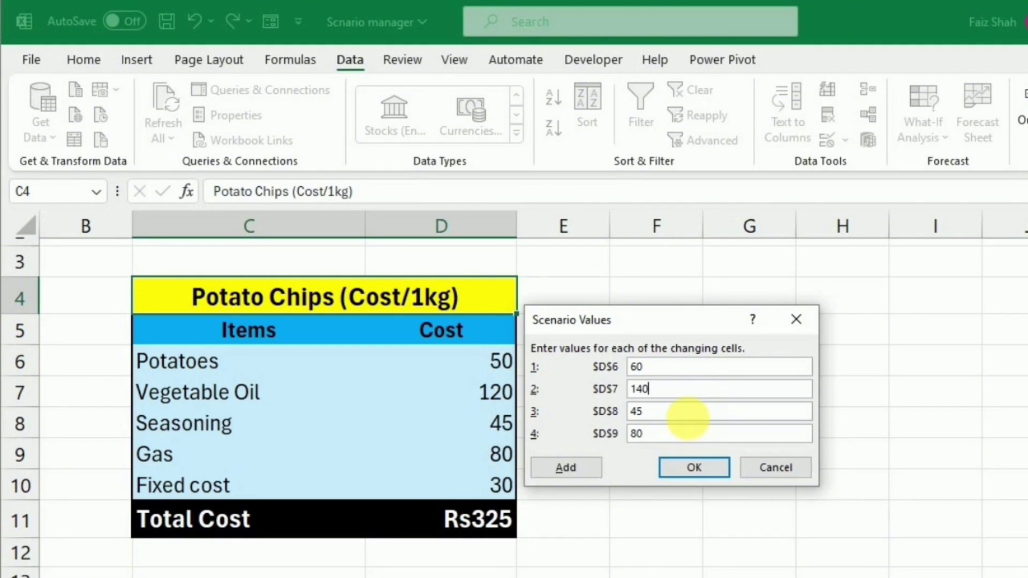
{"action": "left_click", "coordinate": [693, 418]}
{"action": "key", "text": "BackSpace"}
{"action": "key", "text": "BackSpace"}
{"action": "type", "text": "50"}
{"action": "left_click", "coordinate": [687, 440]}
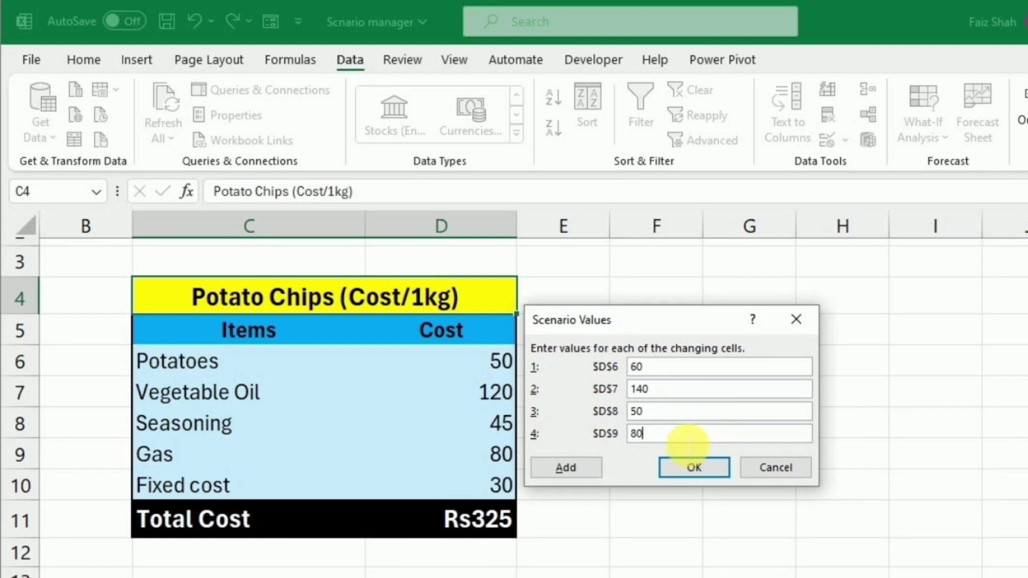
{"action": "key", "text": "BackSpace"}
{"action": "key", "text": "BackSpace"}
{"action": "type", "text": "90"}
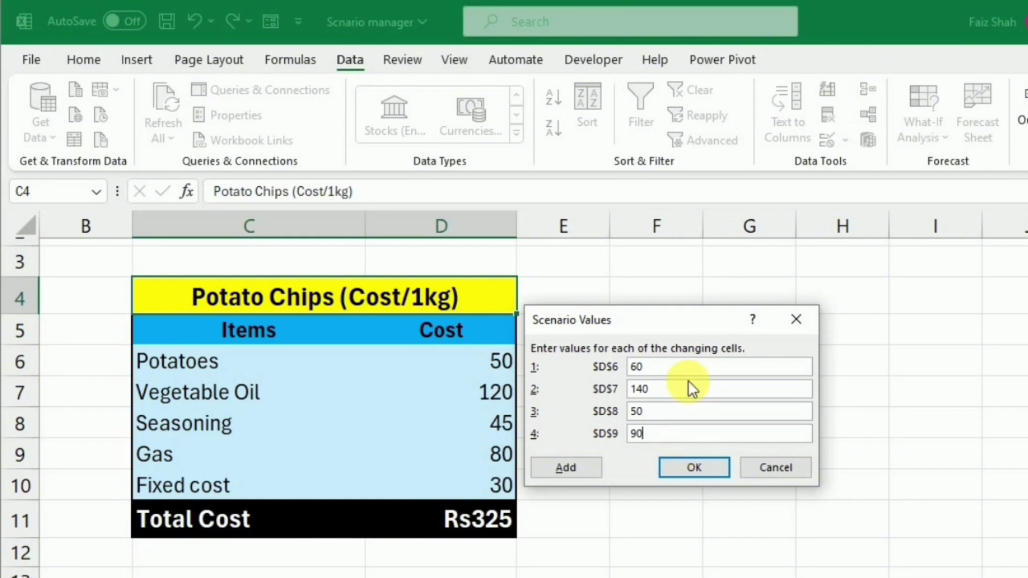
{"action": "left_click", "coordinate": [673, 471]}
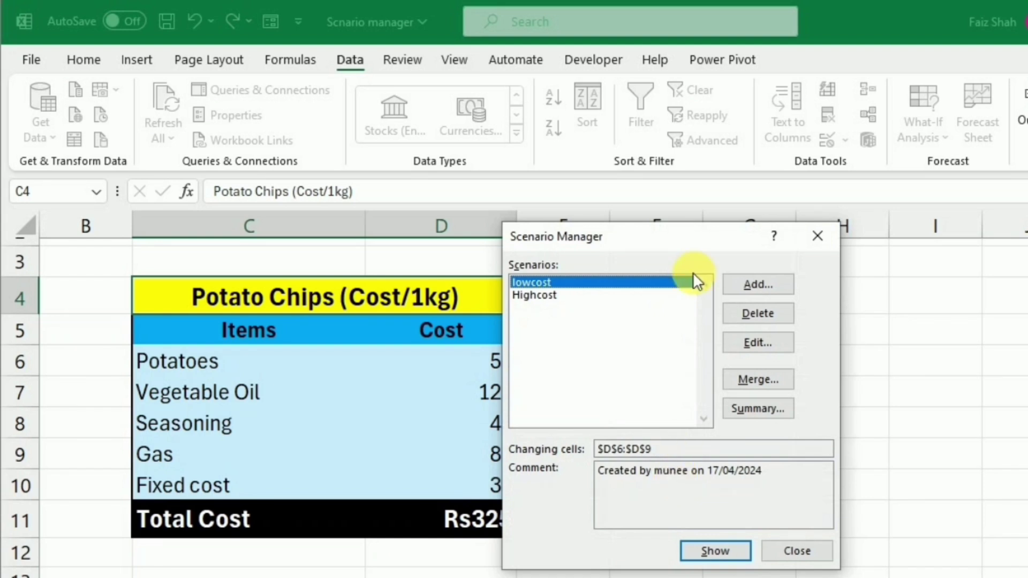
Start adding the third scenario, Veryhighcost, in Scenario Manager.
{"action": "left_click_drag", "start_coordinate": [694, 226], "coordinate": [718, 227]}
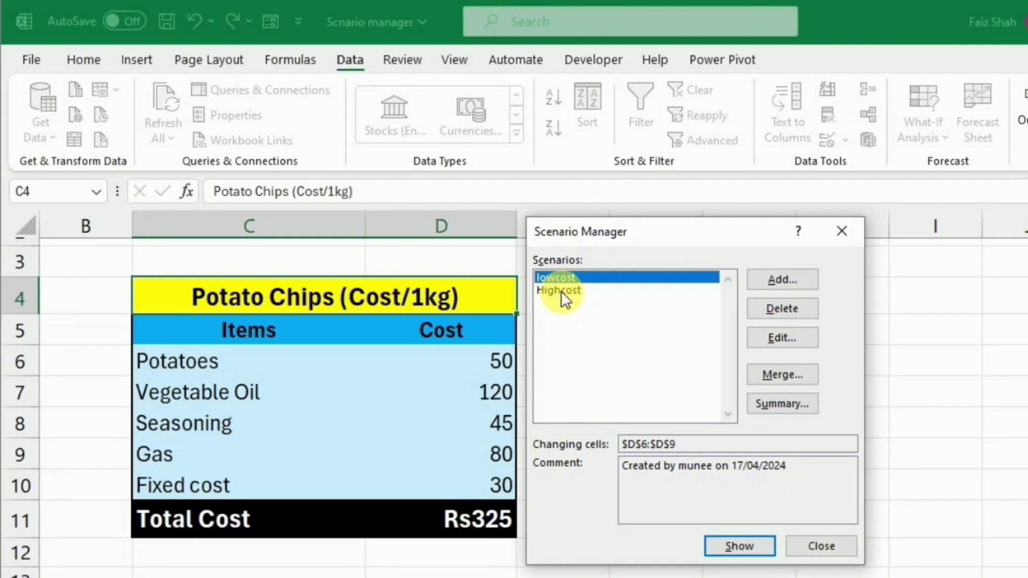
{"action": "left_click", "coordinate": [753, 282]}
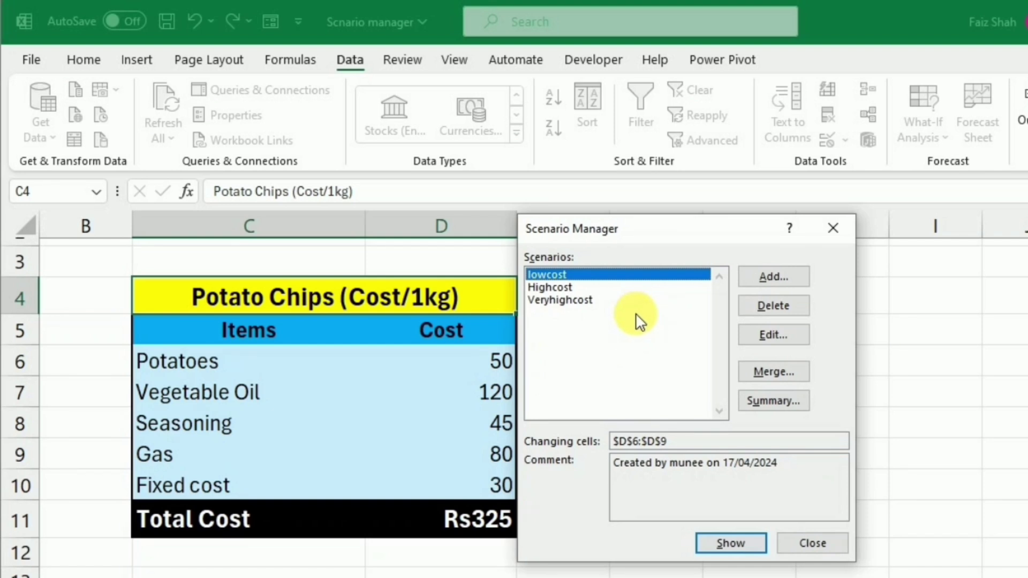
Generate a Scenario Summary report using Total Cost cell D11 as the result cell.
{"action": "left_click", "coordinate": [778, 398]}
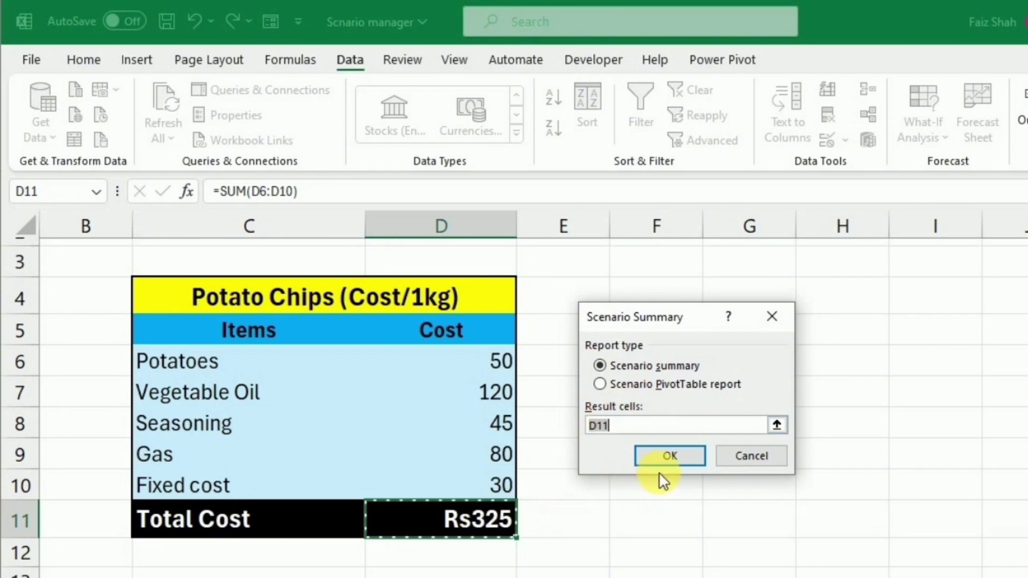
{"action": "left_click", "coordinate": [682, 454]}
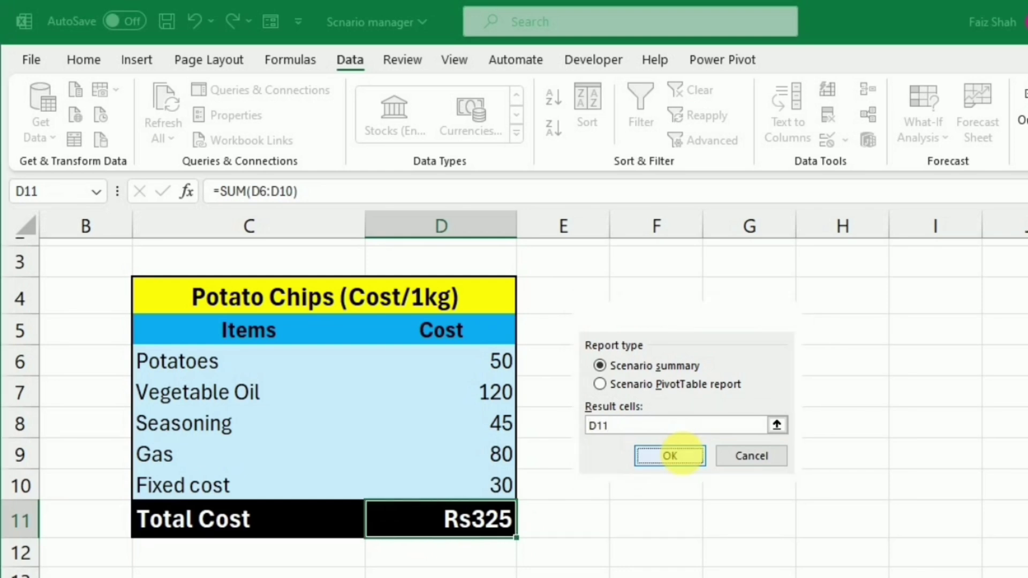